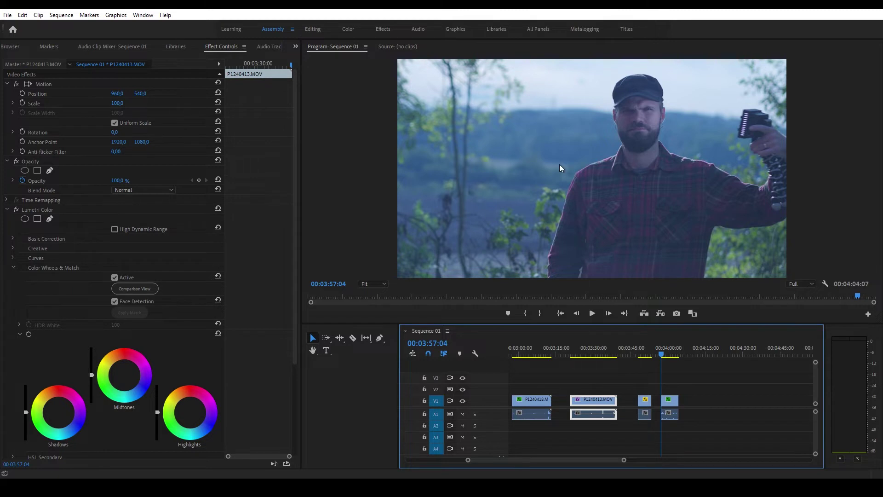
Play the end of the sequence, then select the final clip P1220123 to show its Lumetri Color Wheels & Match.
click(640, 355)
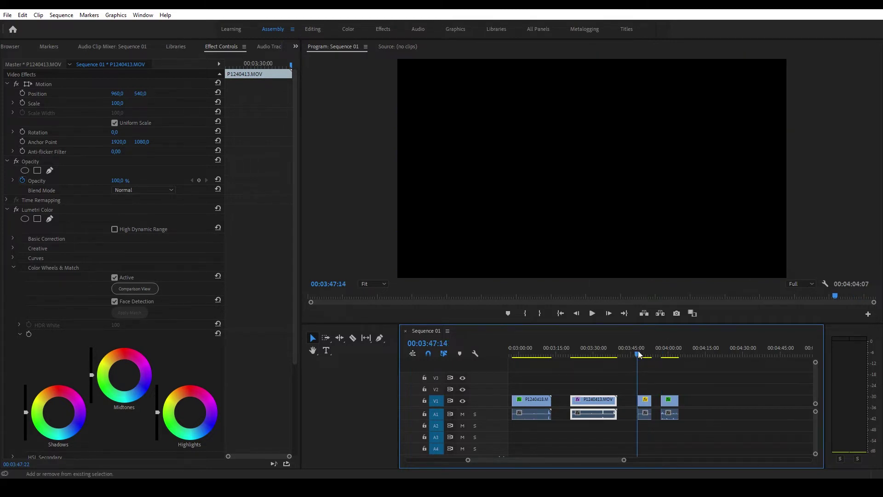
key(space)
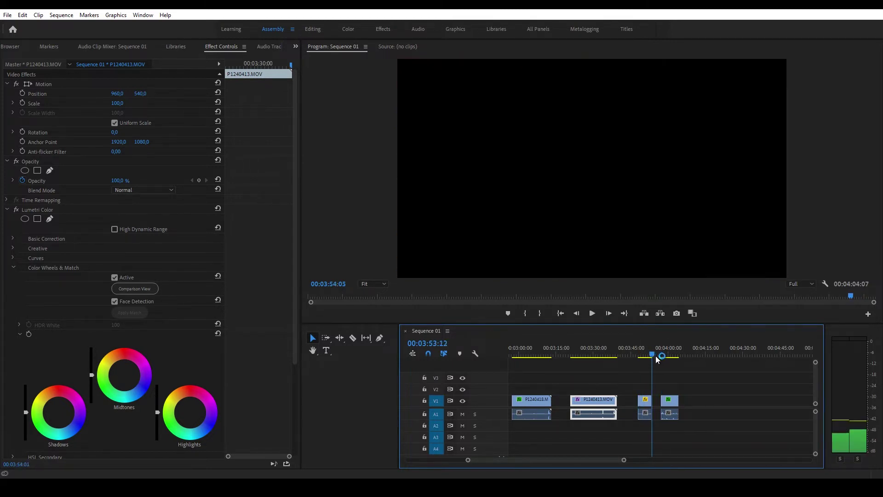
click(660, 355)
click(673, 400)
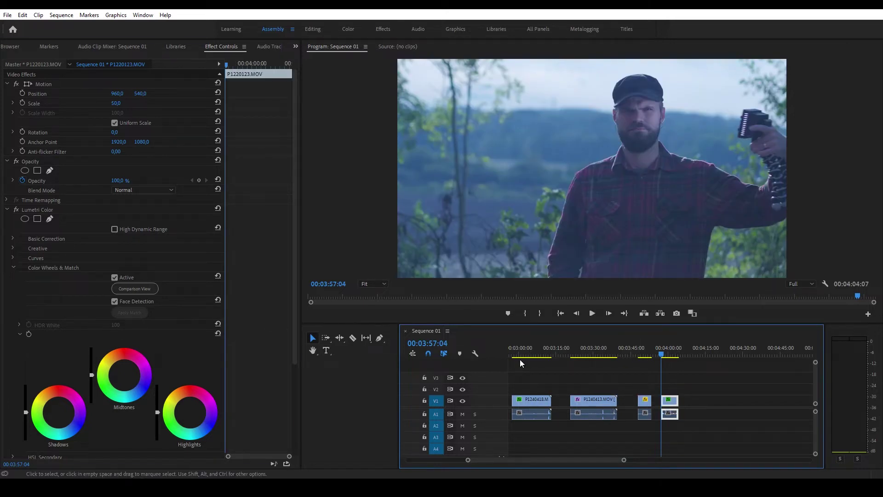
click(252, 271)
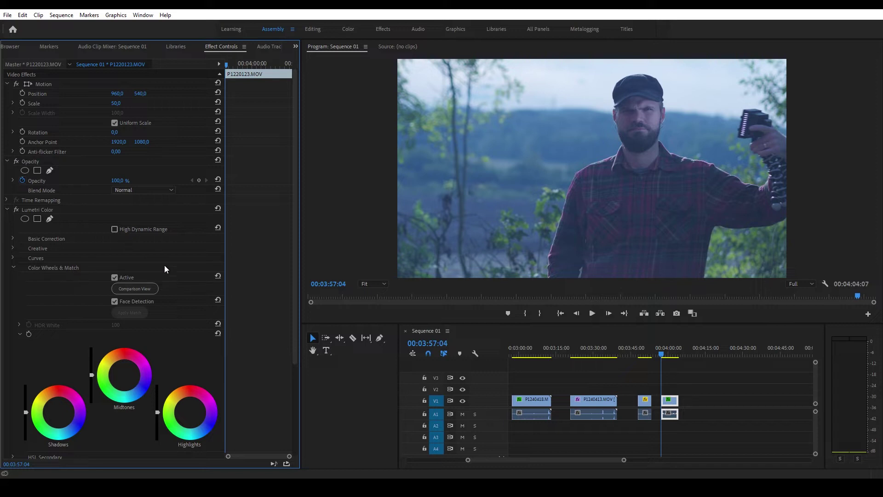
Enable Comparison View and step the reference frame back and forth through nearby edits.
click(147, 291)
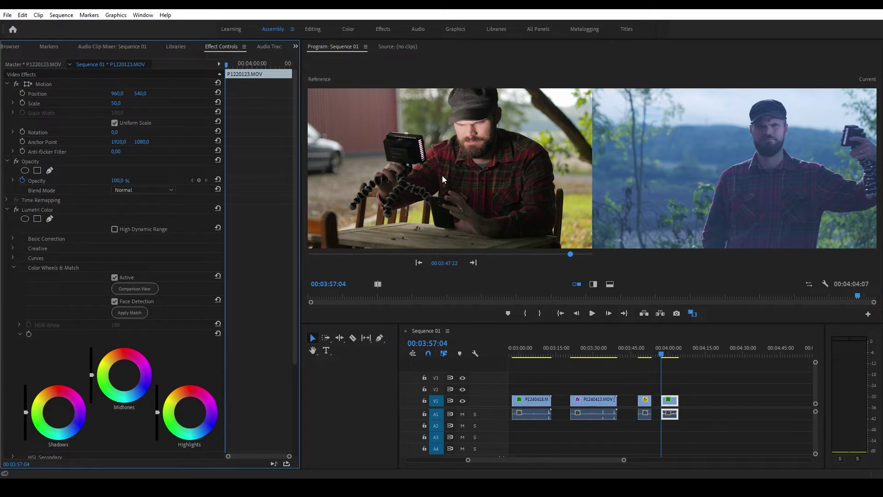
click(418, 263)
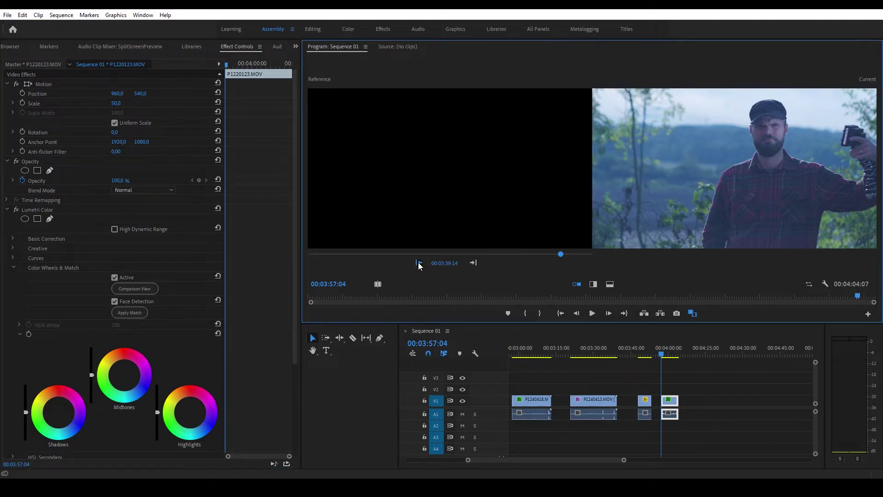
click(418, 263)
click(474, 263)
Settle the reference frame on the shot of the man at the table.
click(473, 263)
click(472, 264)
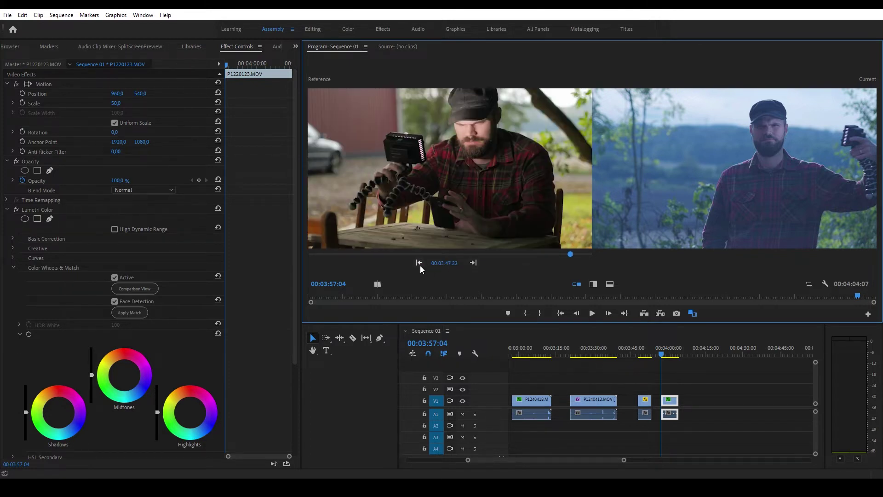
click(421, 266)
click(474, 263)
Apply Match to grade the final clip to the table-shot reference and return to the single program image.
click(134, 314)
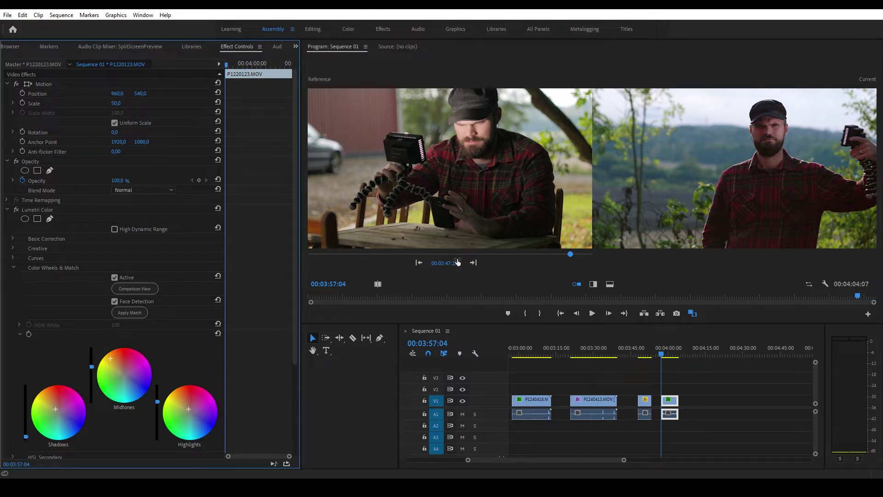
click(136, 291)
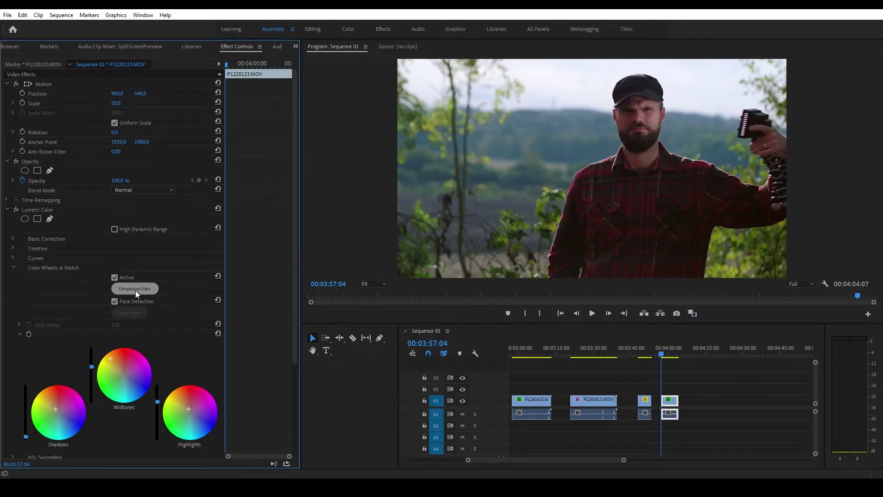
Toggle the Lumetri Color effect off and on to compare graded versus ungraded, then restore Comparison View.
click(15, 210)
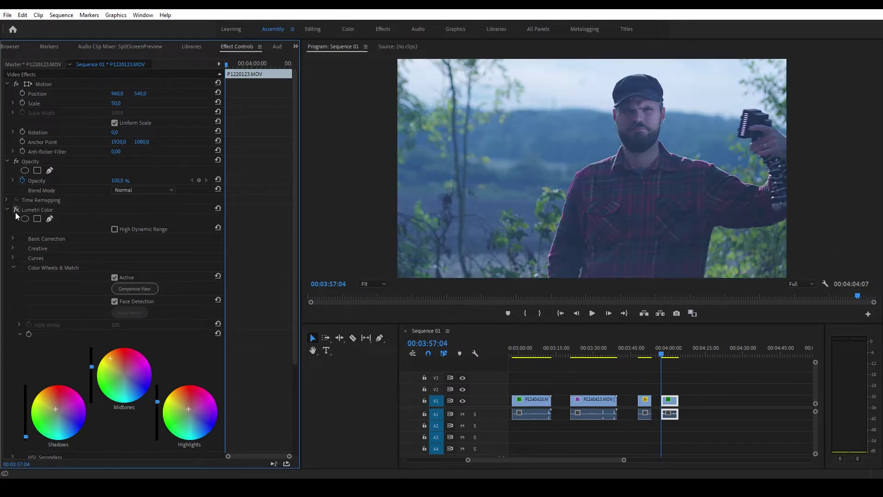
click(15, 210)
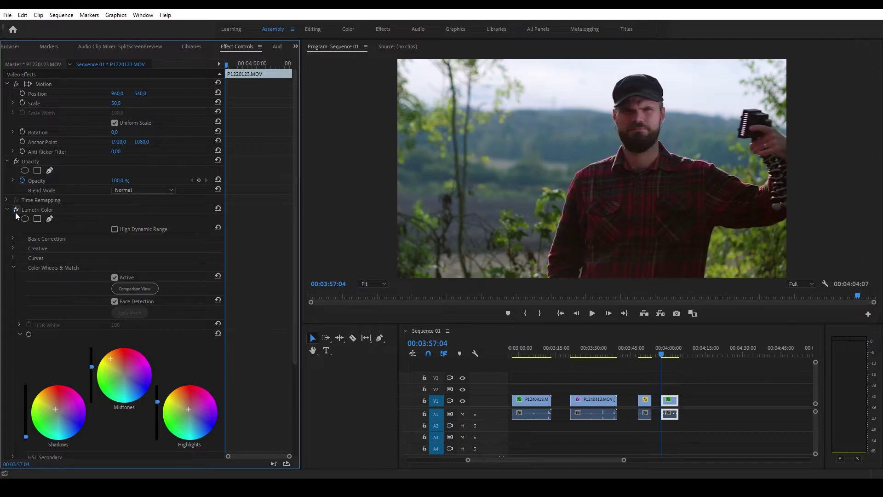
click(16, 211)
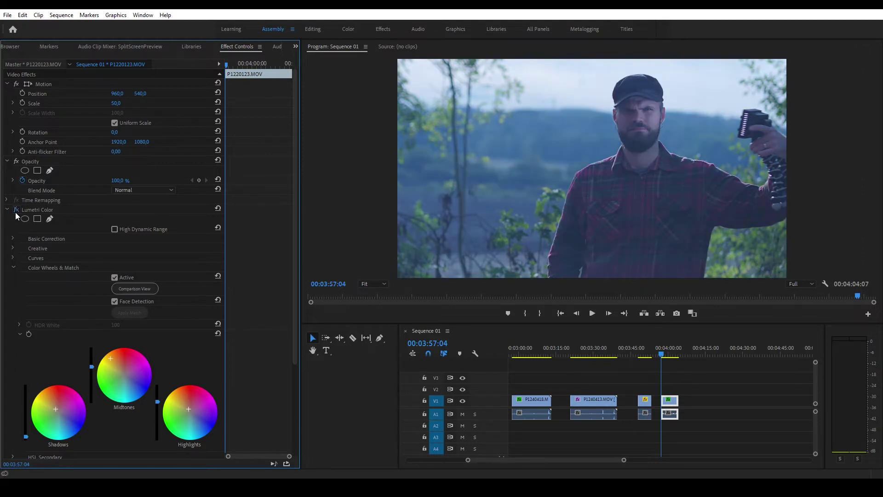
click(16, 211)
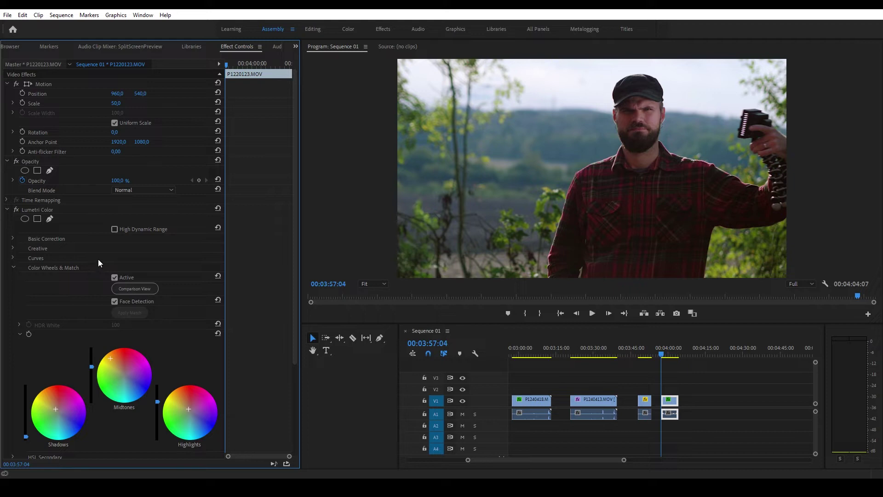
click(147, 290)
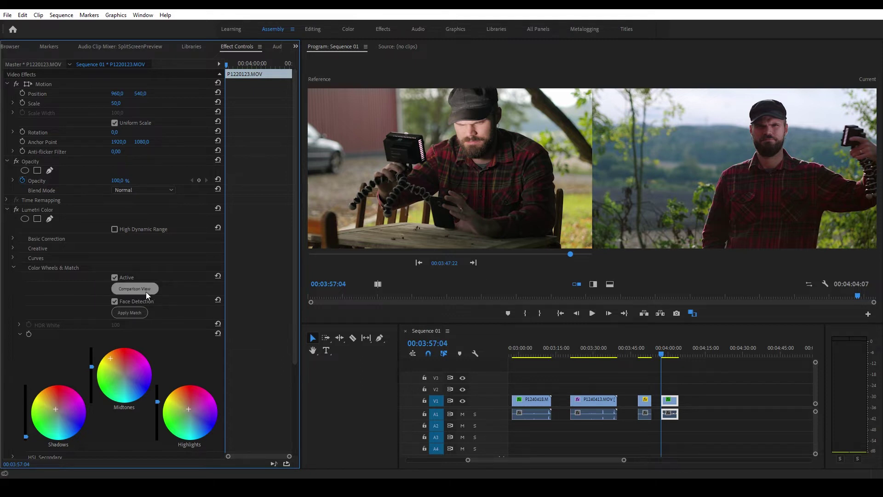
Step the reference frame back to the movie still of the man in the leather jacket.
click(420, 263)
click(420, 263)
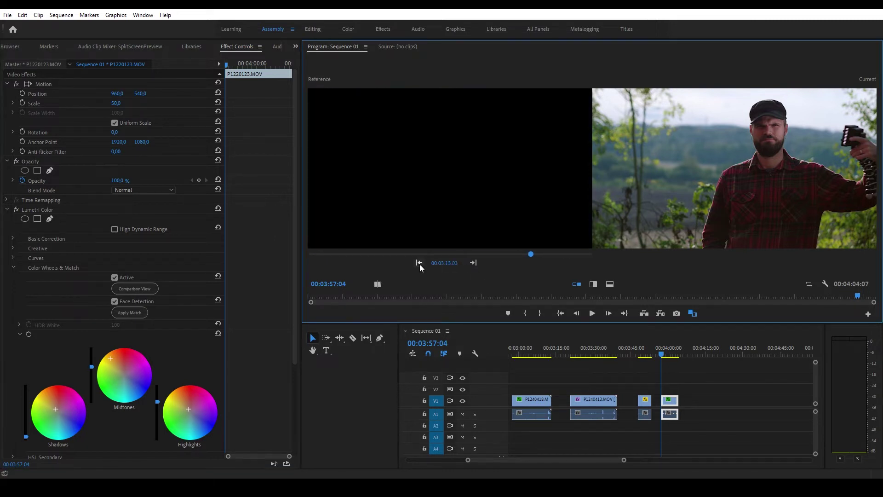
click(420, 263)
click(419, 263)
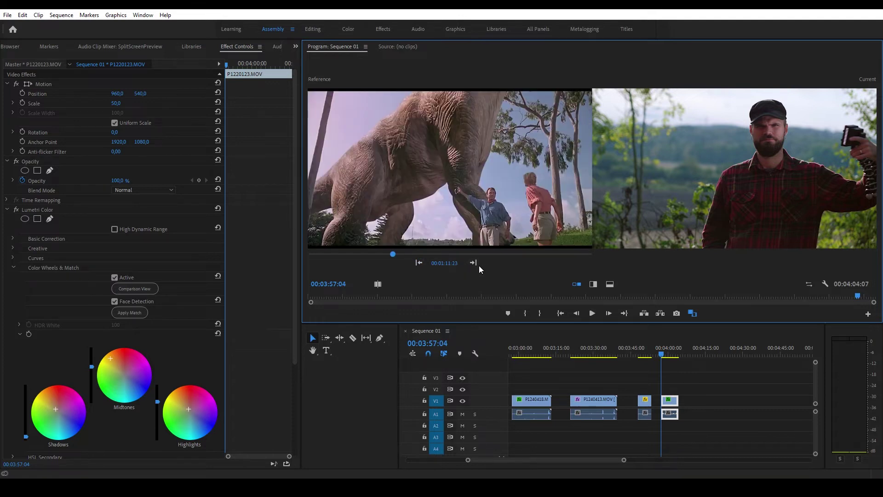
click(474, 263)
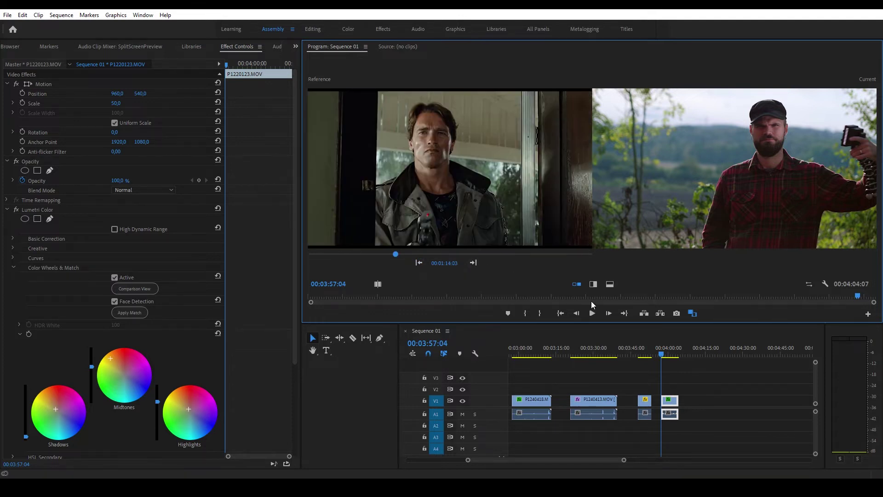
Scrub to a later frame of the final clip and Apply Match to the leather-jacket still.
drag(667, 356, 671, 358)
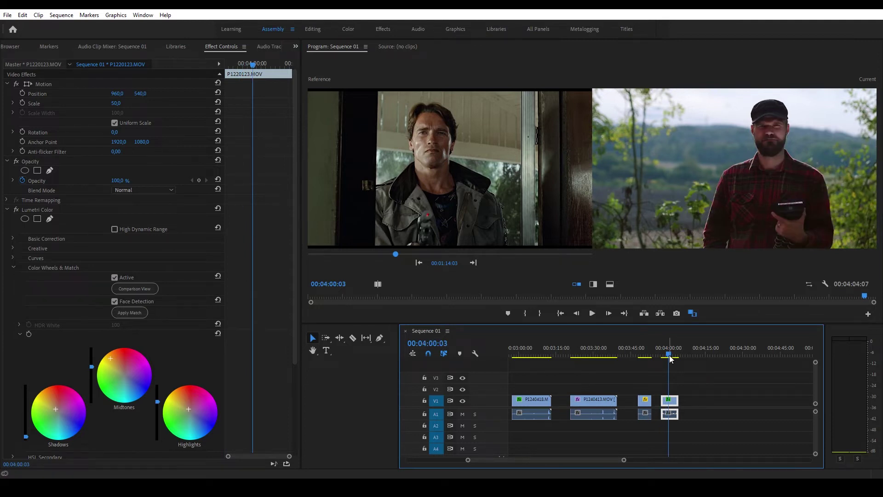
click(142, 314)
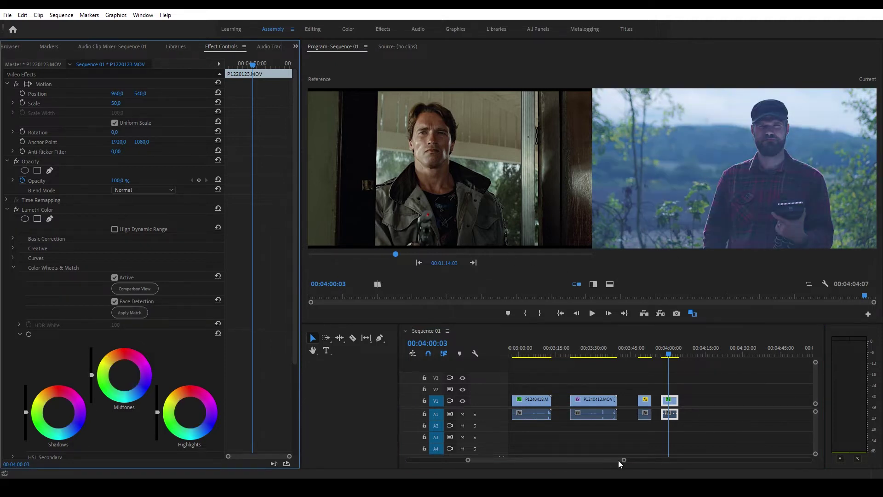
drag(622, 460, 689, 460)
Move the playhead onto the log-carrying clip P1240045, select it and collapse Basic Correction.
click(538, 348)
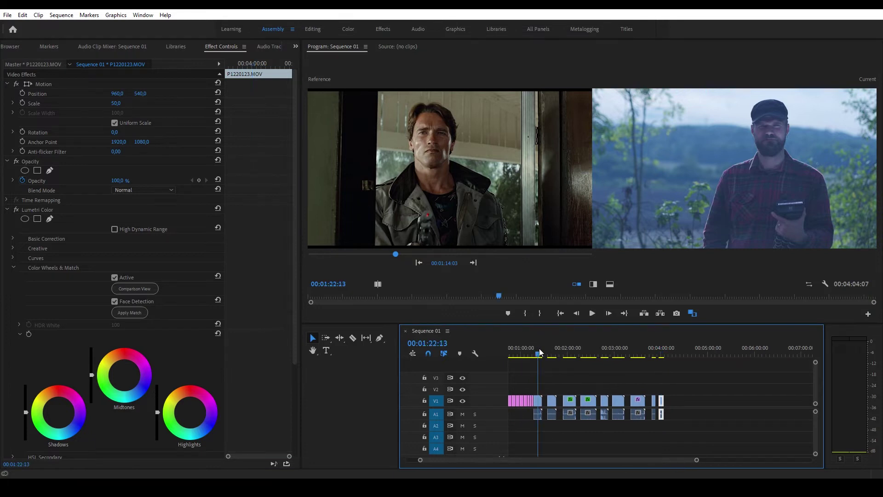
click(537, 348)
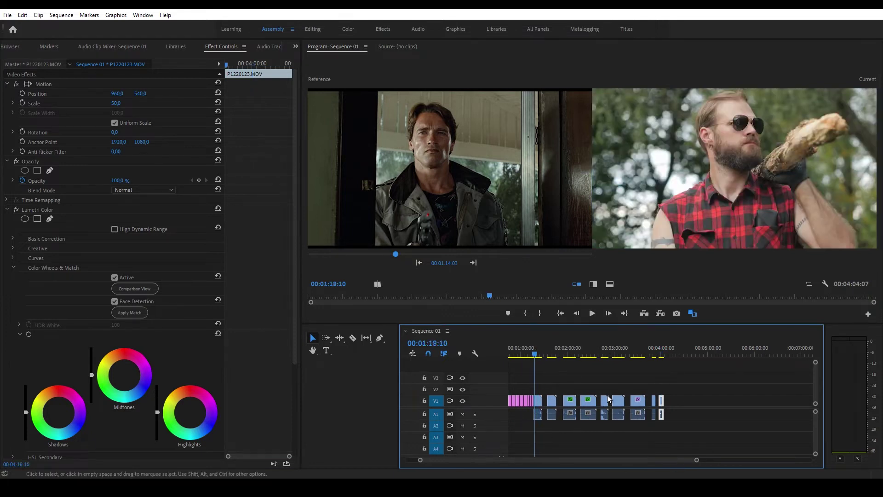
drag(697, 459, 558, 460)
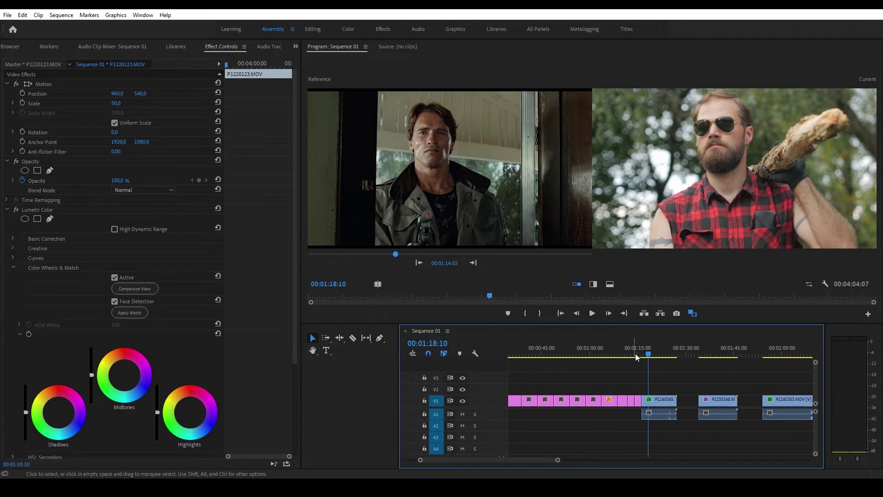
click(642, 353)
drag(642, 353, 644, 353)
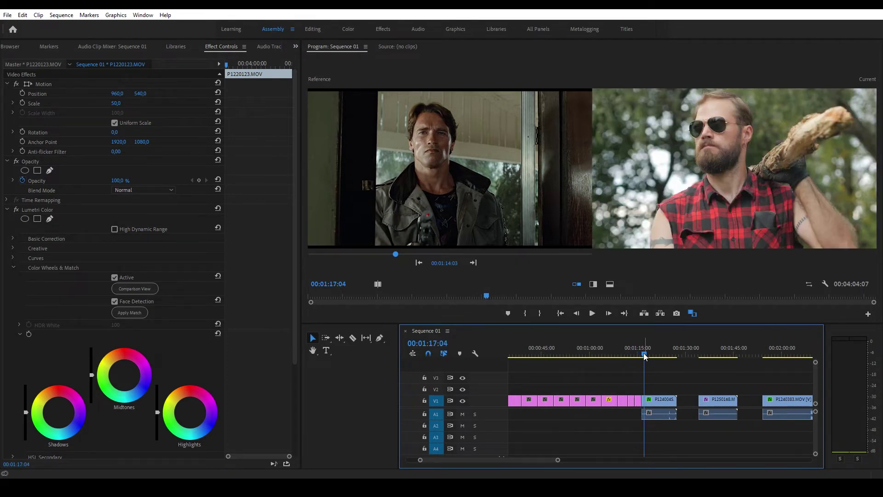
click(657, 401)
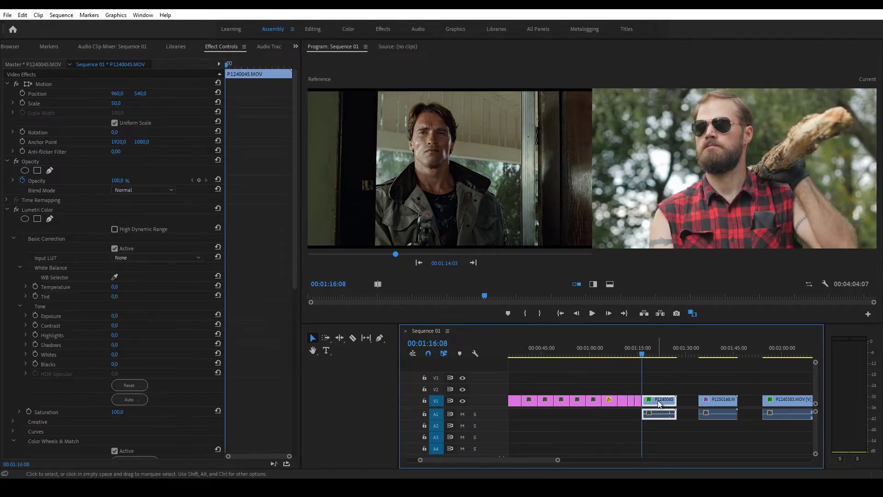
click(13, 239)
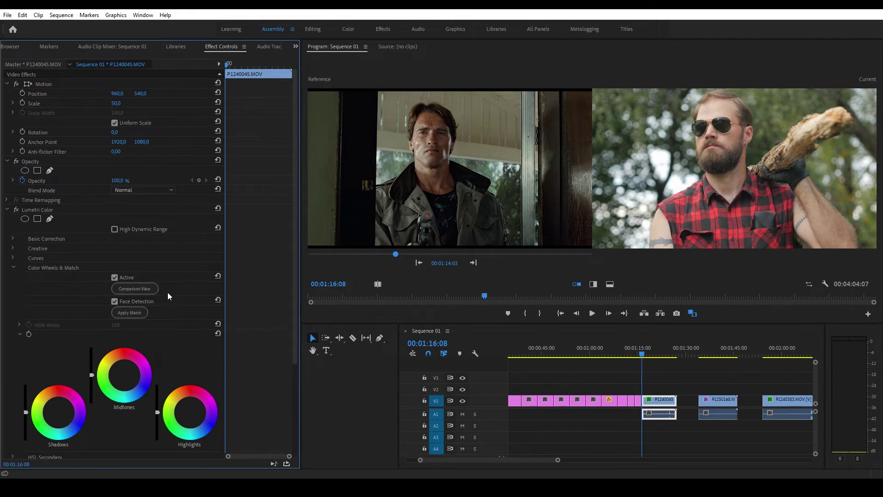
click(135, 312)
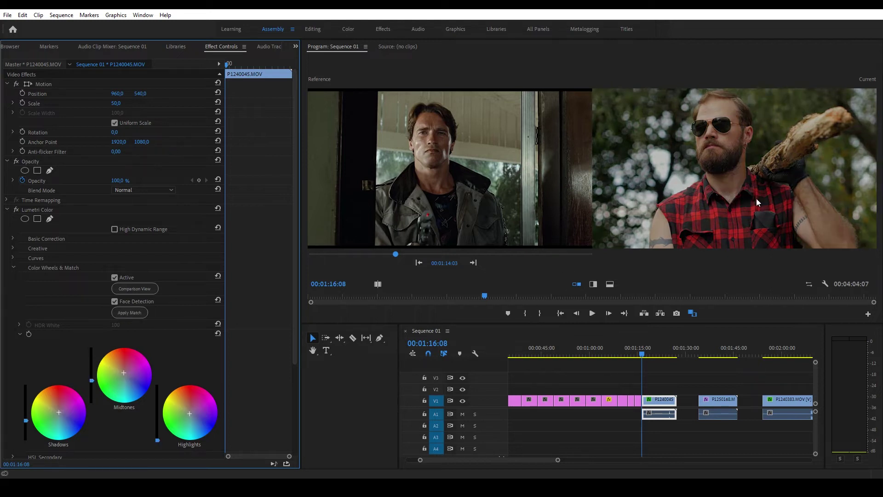
click(12, 238)
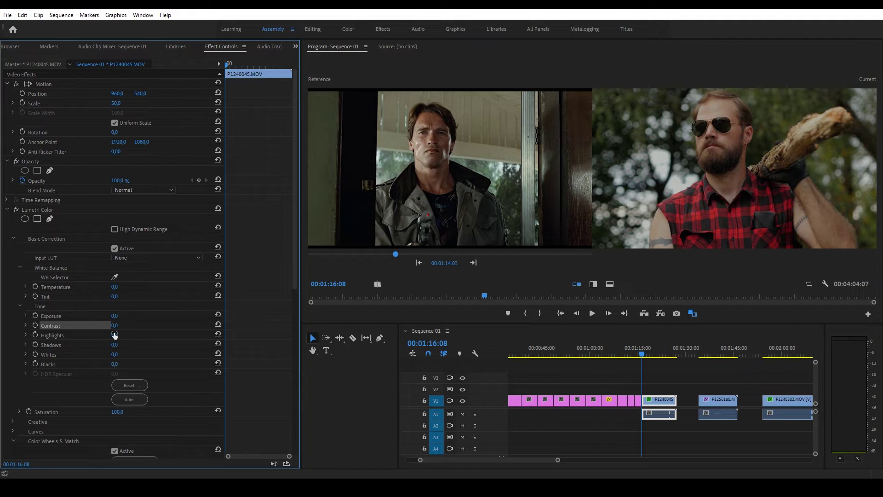
click(13, 239)
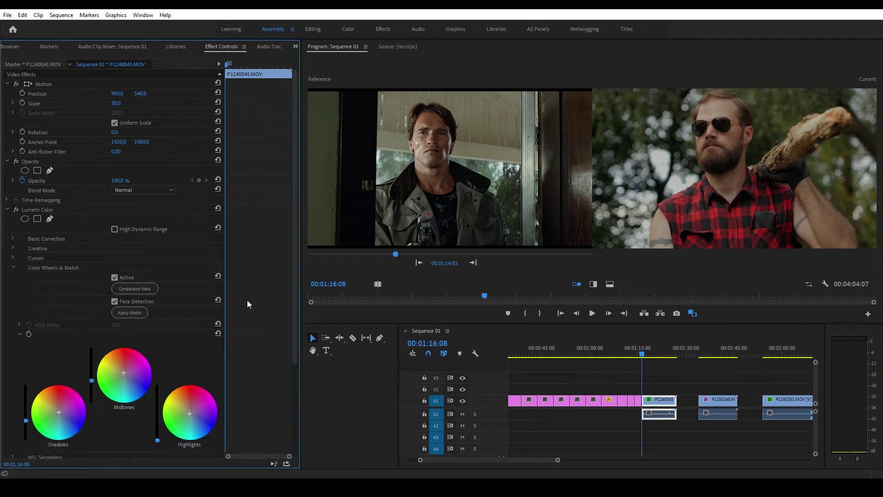
click(16, 210)
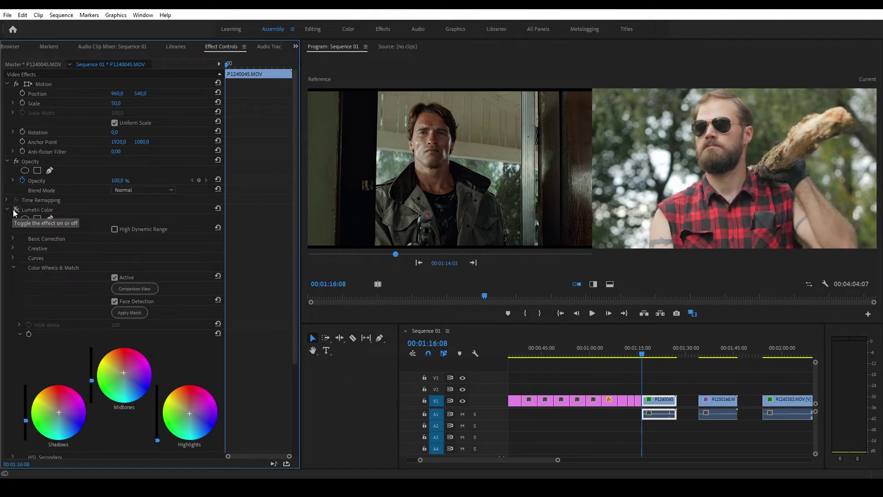
click(16, 210)
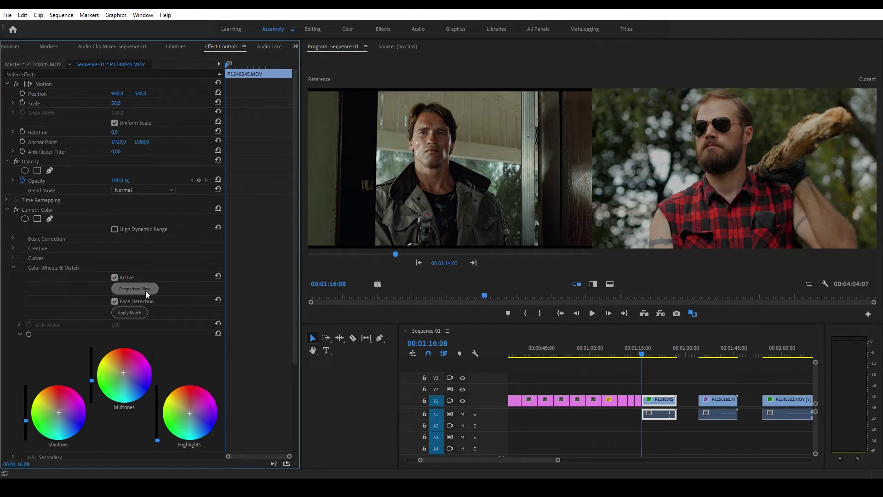
click(145, 290)
click(16, 210)
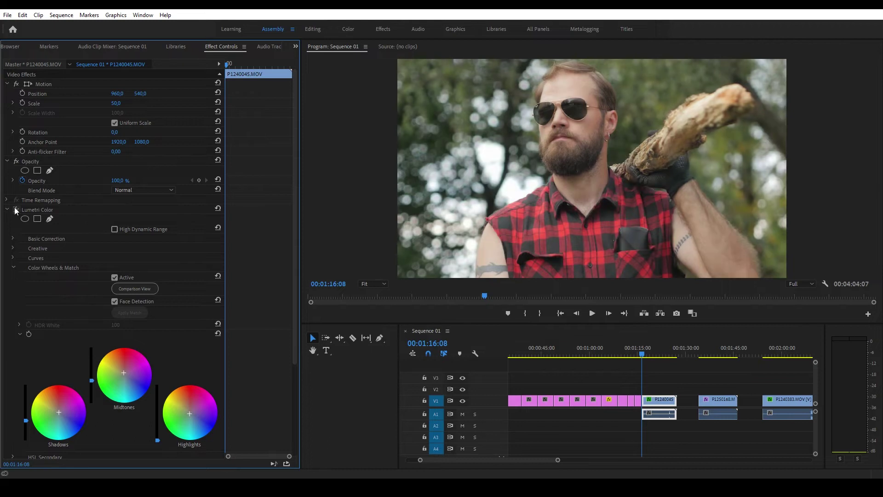
click(16, 210)
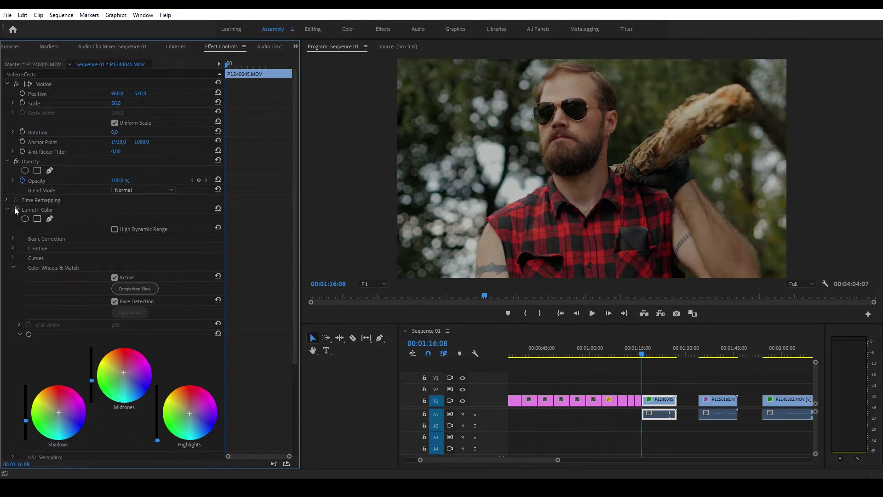
click(16, 210)
Restore Comparison View and try matching P1240045 to the dinosaur and woman reference frames.
click(142, 289)
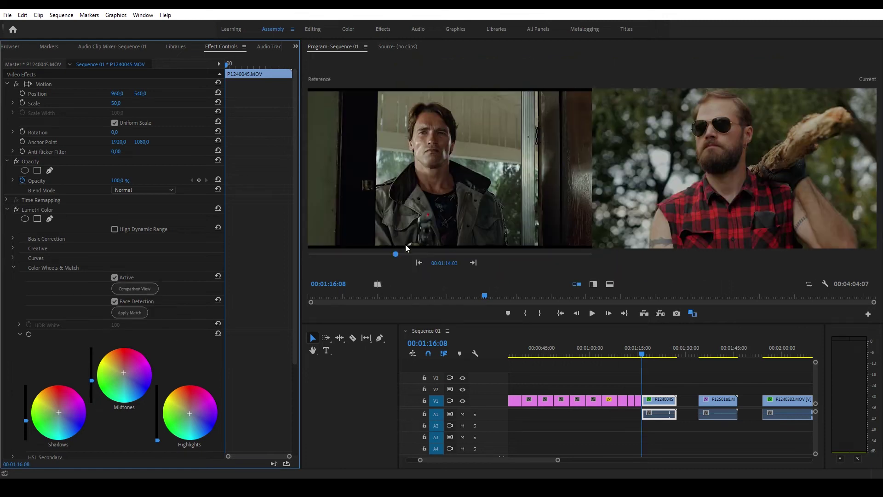
click(418, 263)
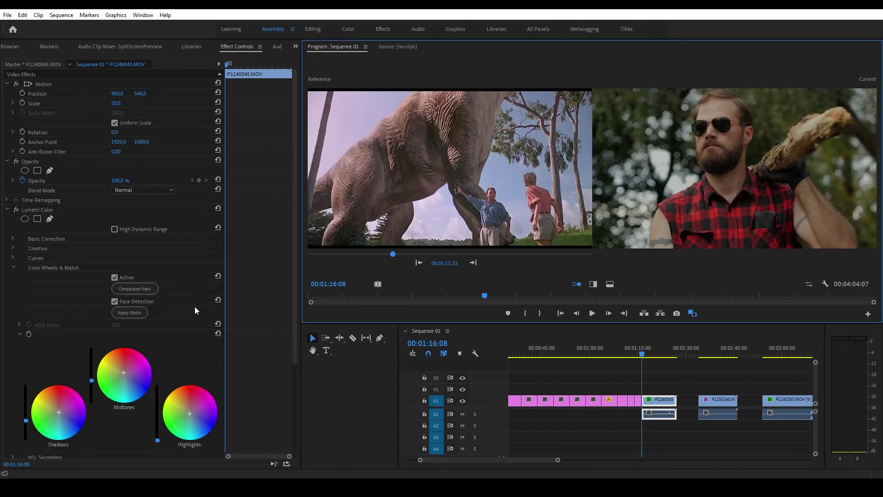
click(134, 314)
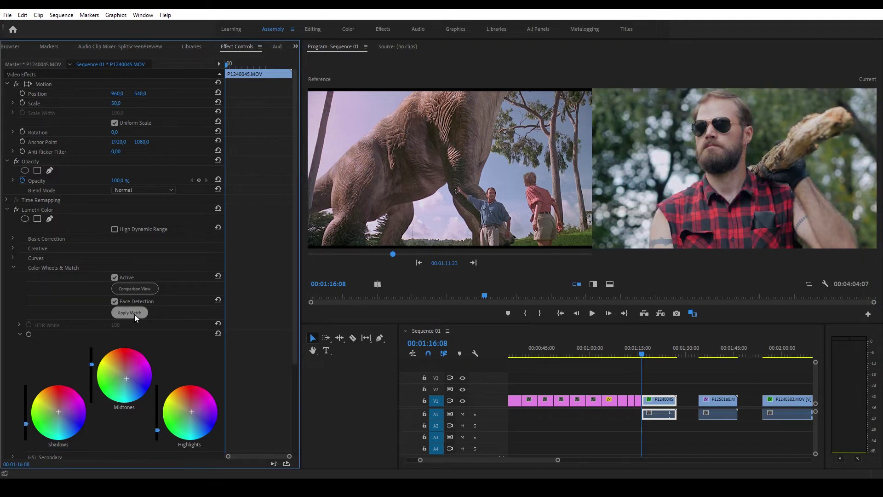
click(418, 262)
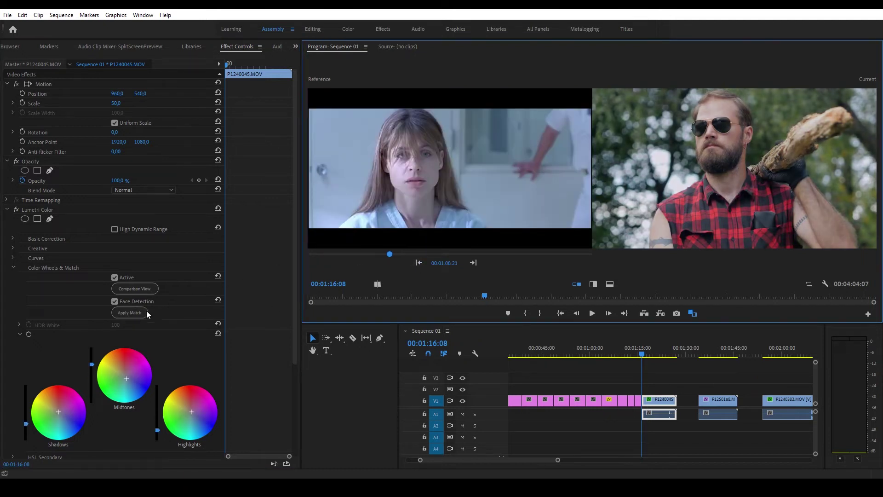
click(133, 312)
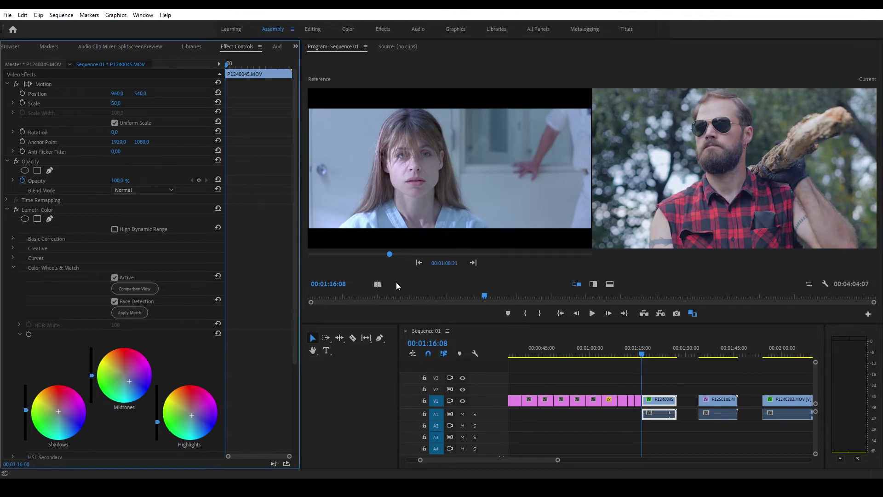
Try matching the clip to the suited-men and house-exterior reference frames.
click(420, 265)
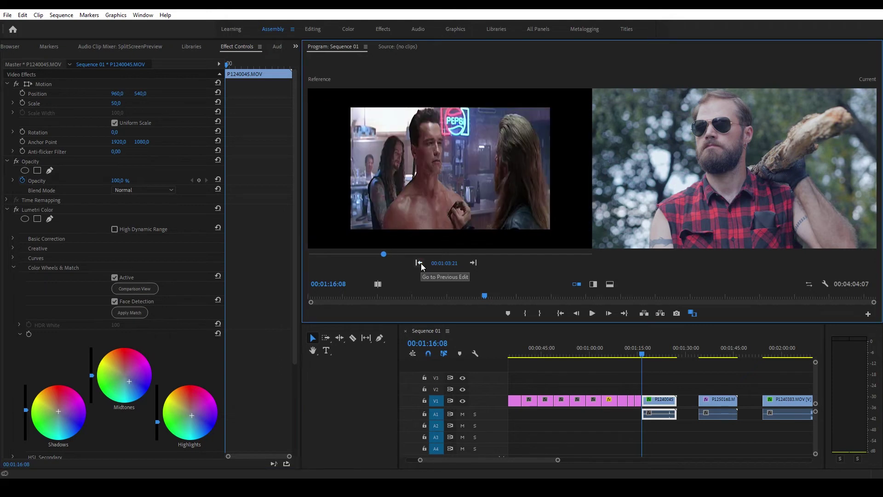
click(420, 263)
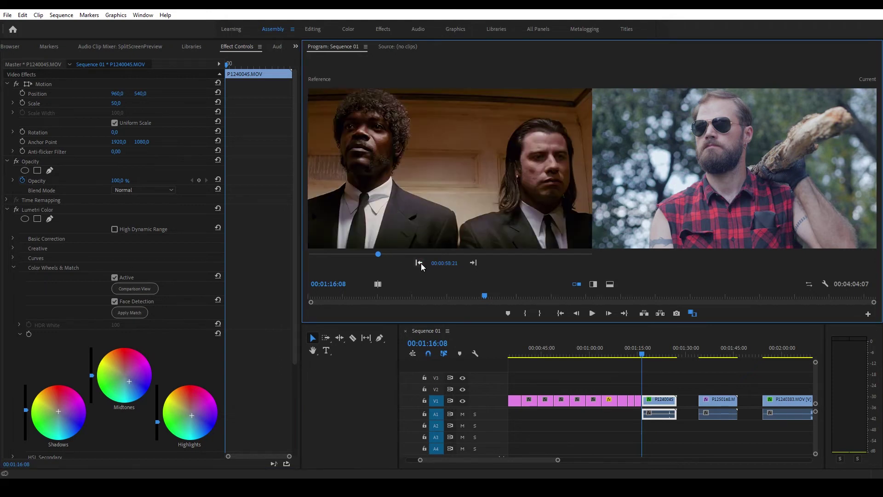
click(133, 311)
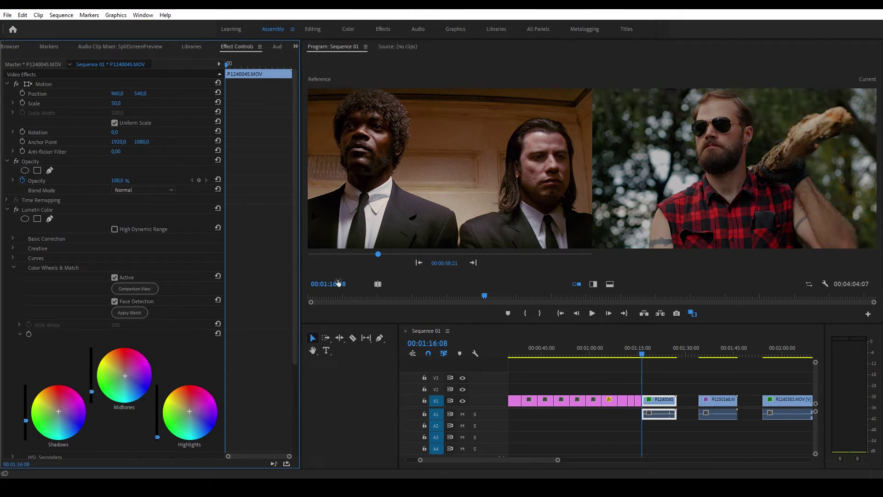
click(420, 263)
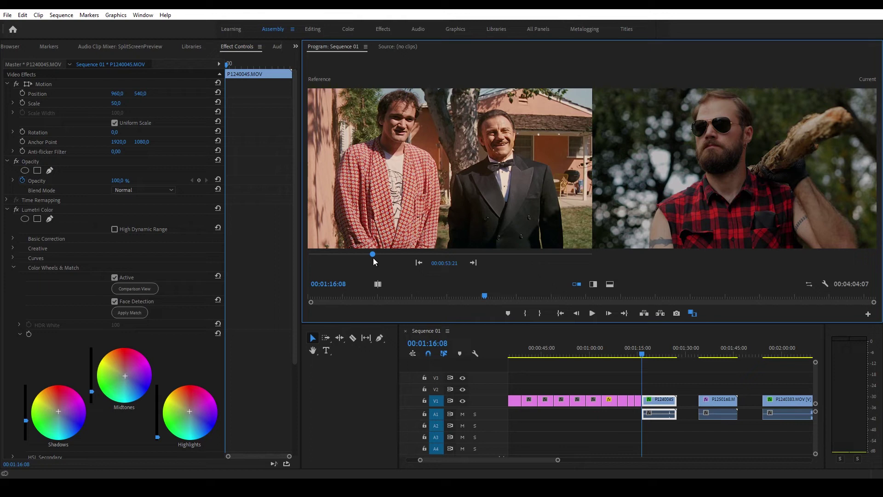
click(133, 315)
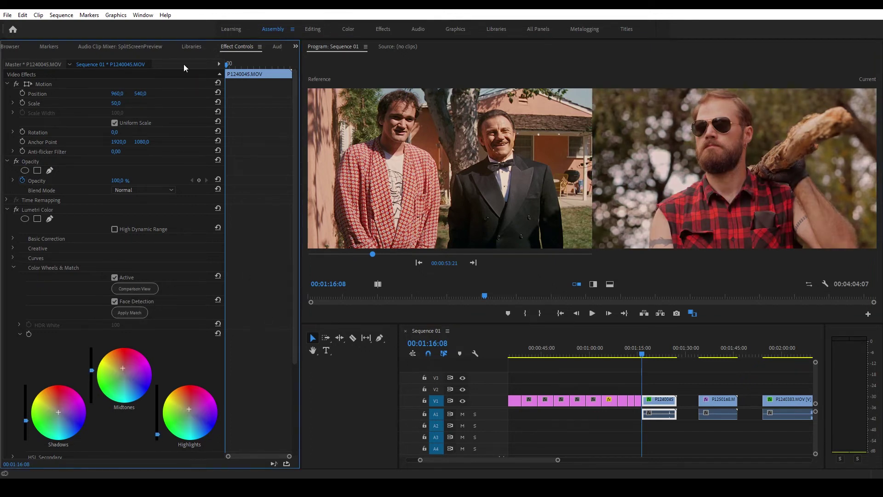
Step further back and settle on matching the clip to the suited-man-in-car movie still.
click(418, 263)
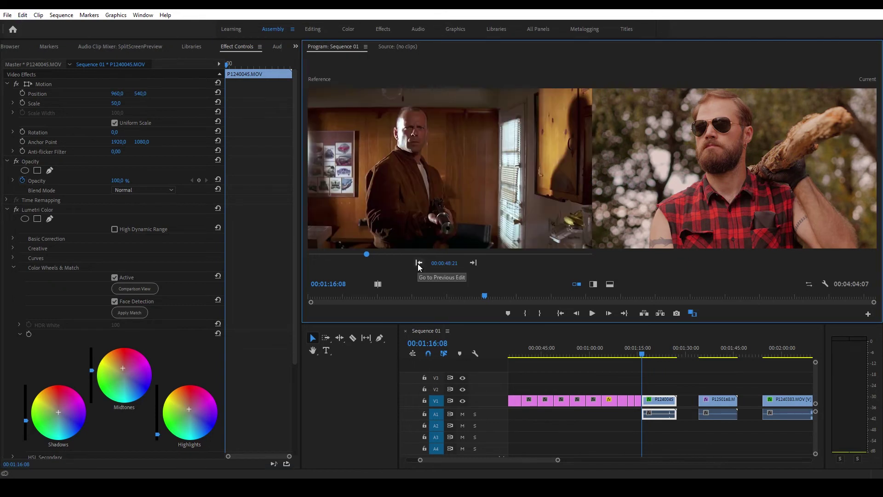
click(137, 310)
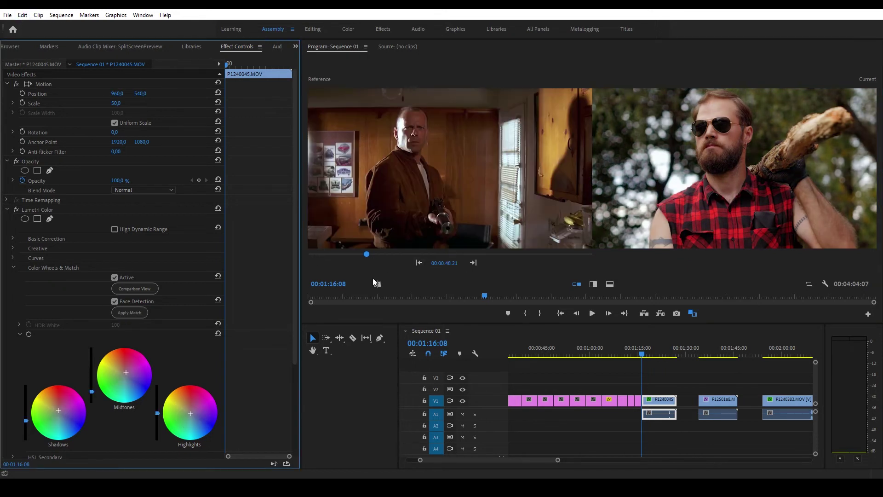
click(415, 266)
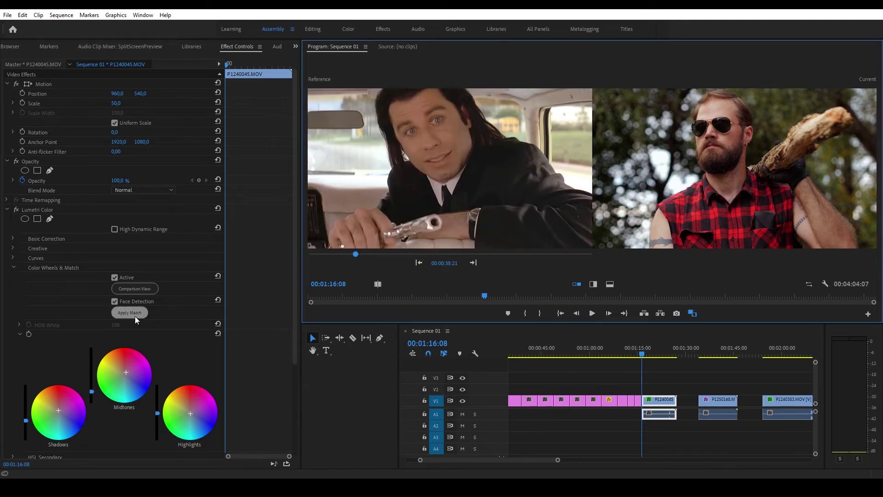
click(132, 314)
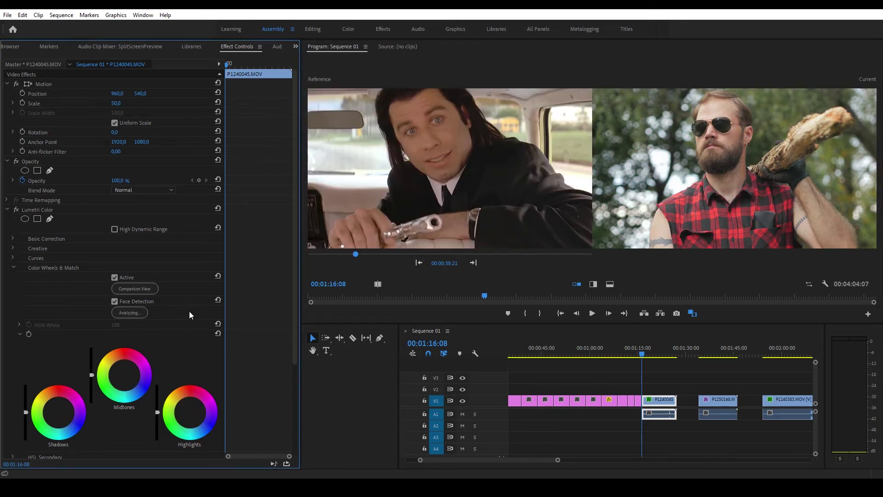
View the graded clip alone and toggle the Lumetri grade off and on to compare.
click(149, 291)
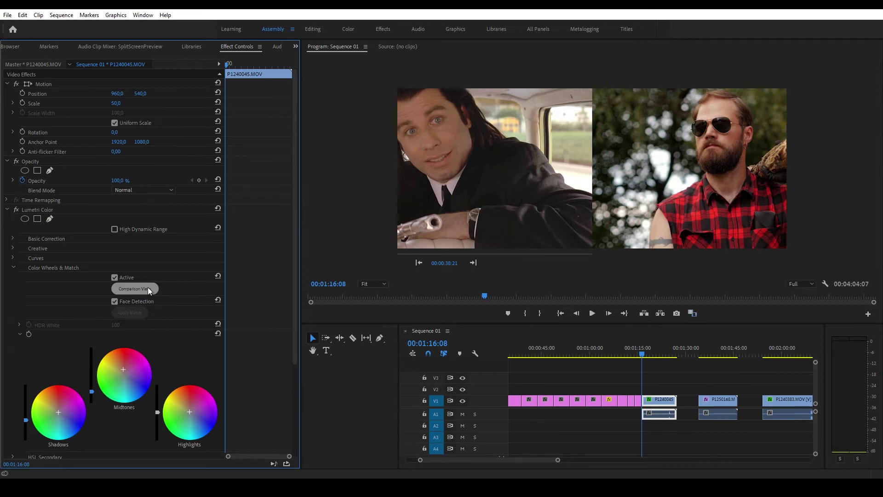
click(17, 209)
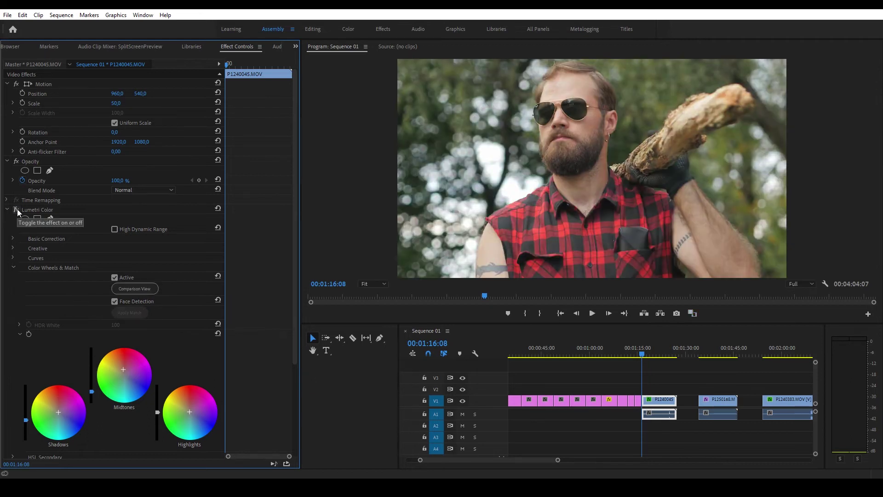
click(17, 209)
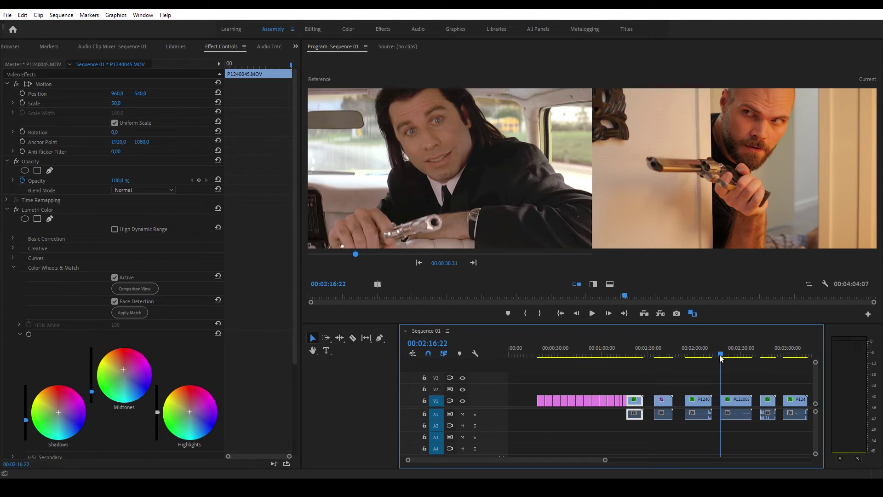
Select P1220057, match it to the car still, then to the cool blue corridor still.
click(737, 402)
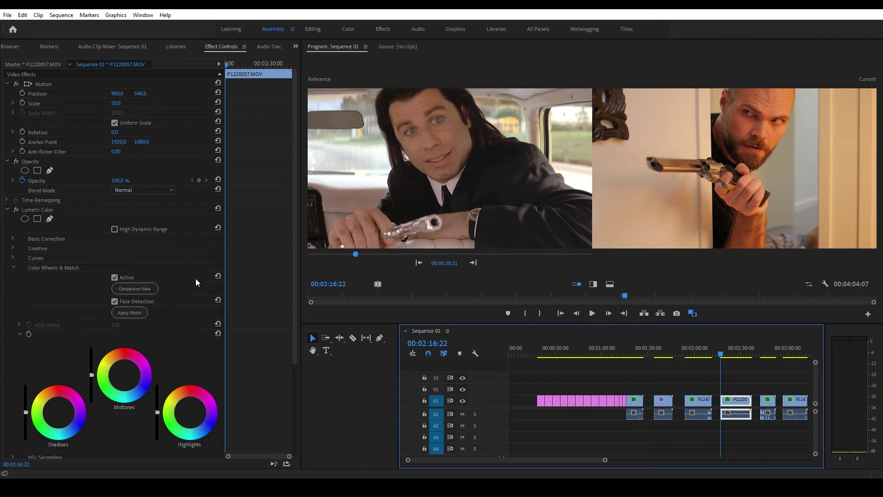
click(133, 313)
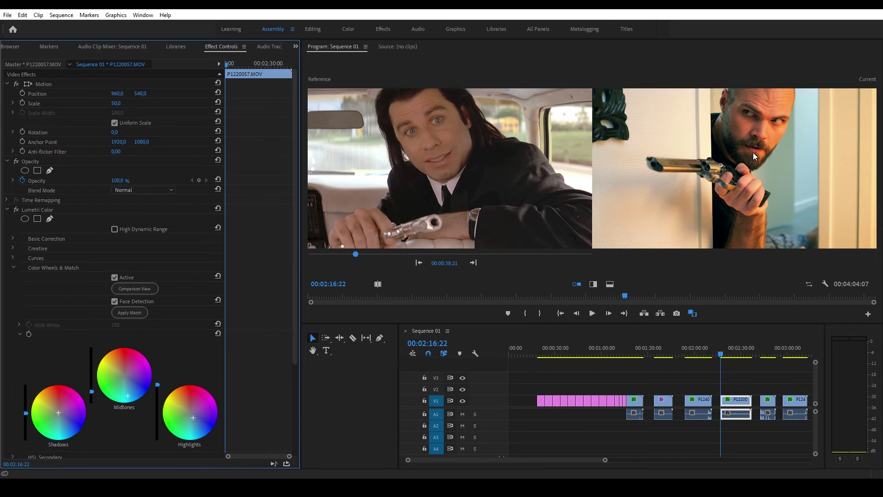
click(418, 263)
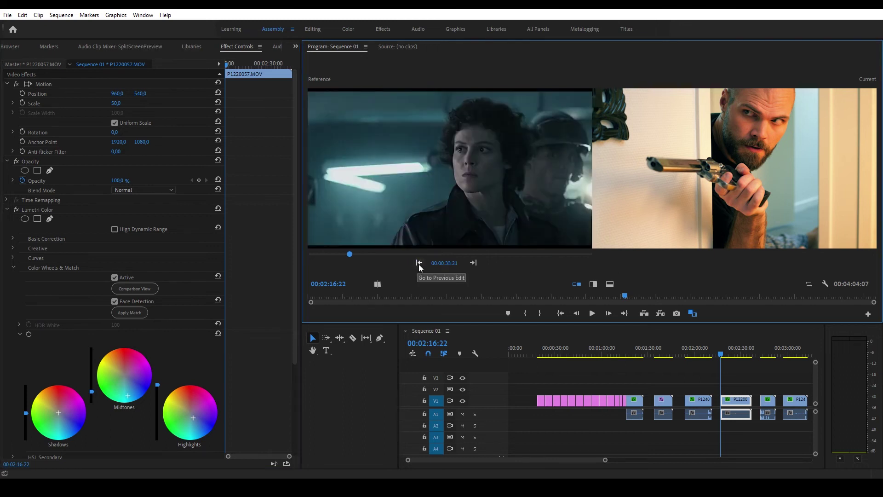
click(125, 314)
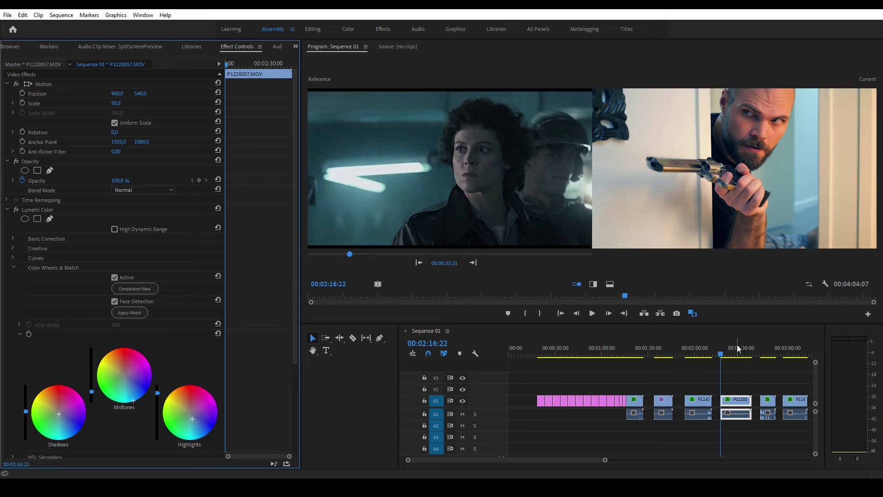
Select P1240422 at 00:02:42:18, match it to the corridor still, then to the white-robe still.
click(760, 352)
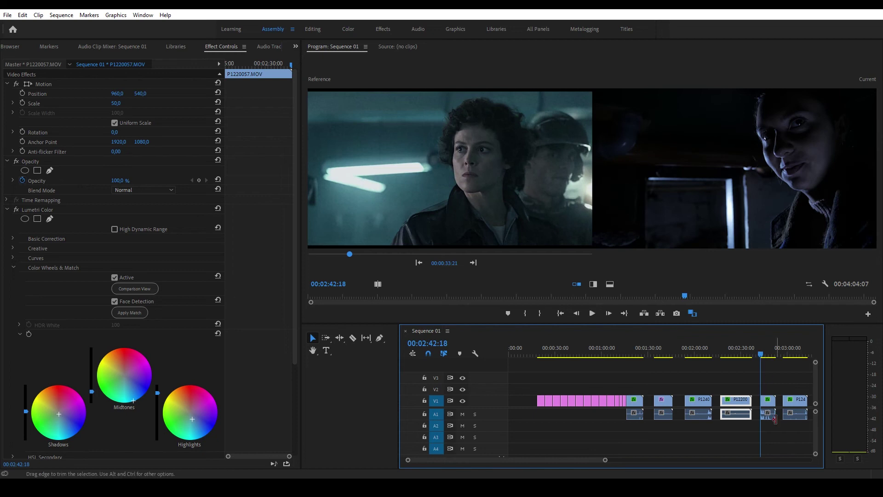
click(767, 406)
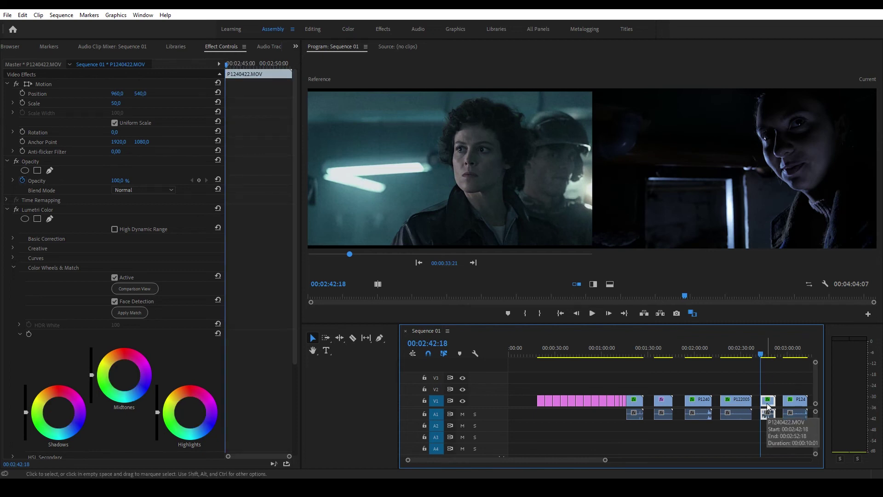
click(138, 313)
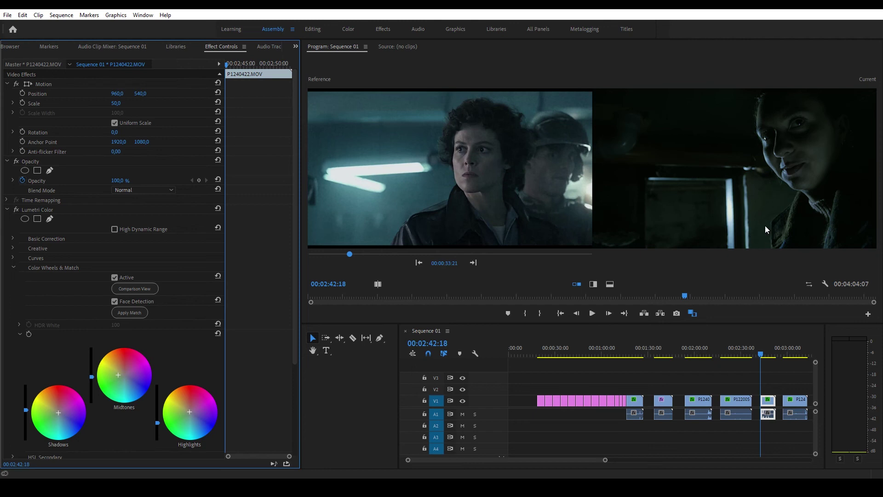
click(418, 263)
click(130, 313)
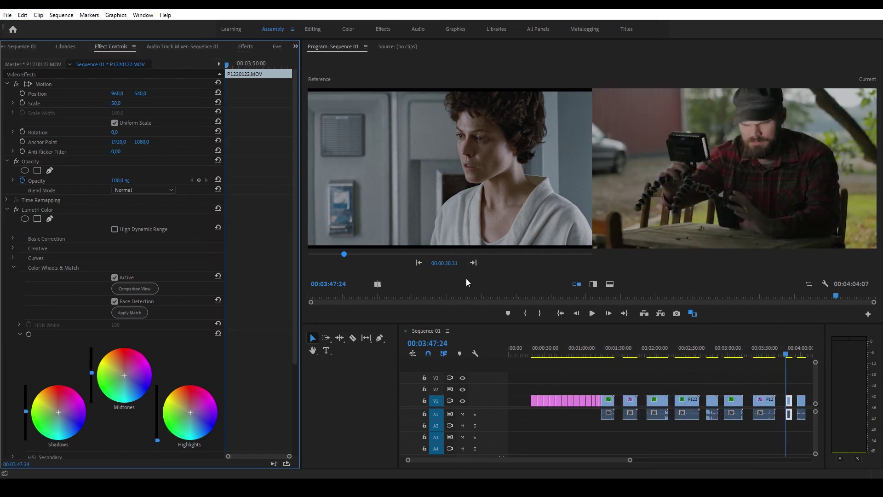
Match P1220122 to the corridor still and then the dinosaur shot.
click(474, 263)
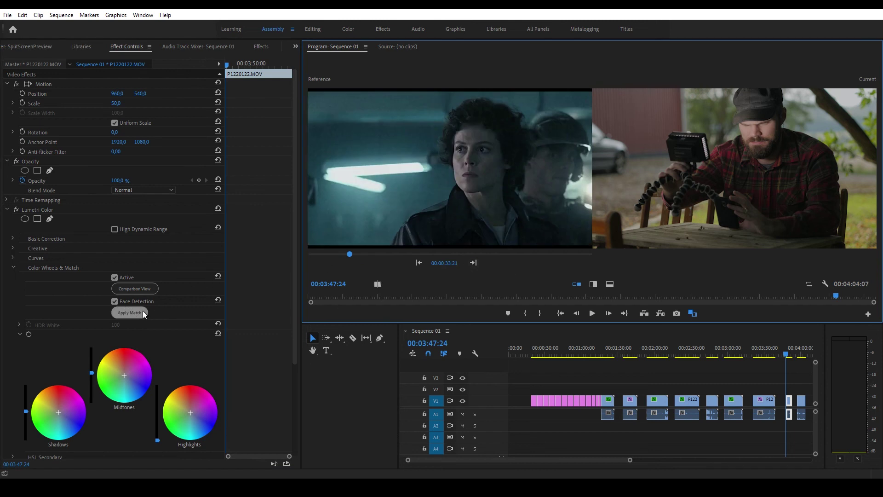
click(129, 312)
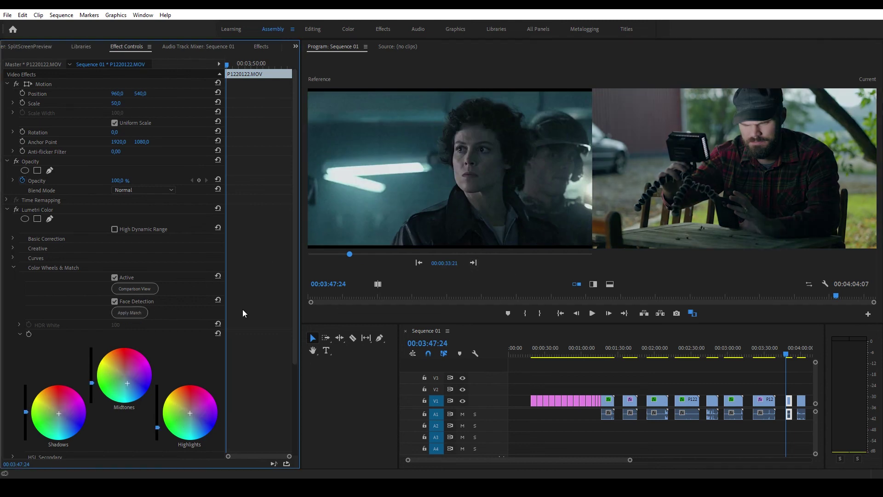
click(473, 262)
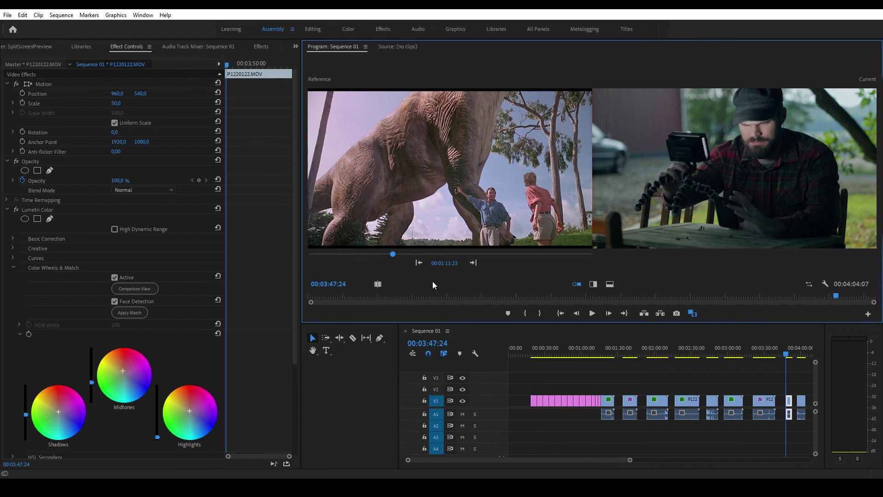
click(125, 313)
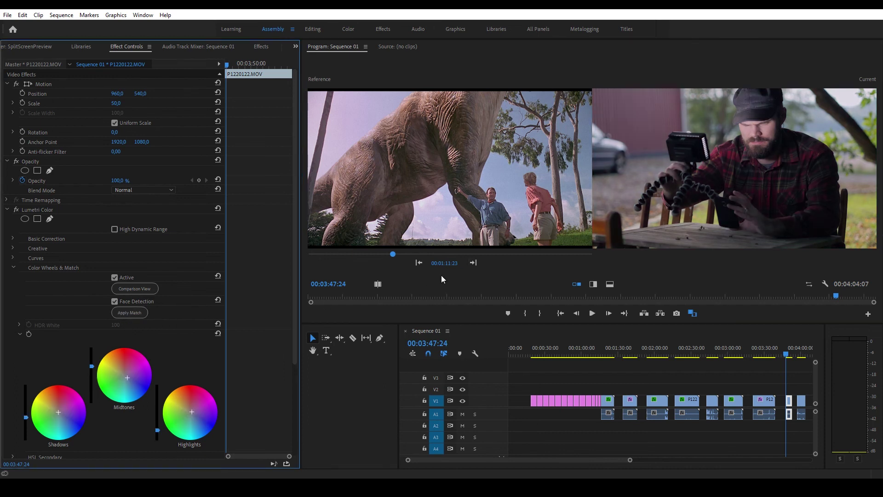
Match the clip to the leather-jacket still and view the graded clip alone.
click(473, 262)
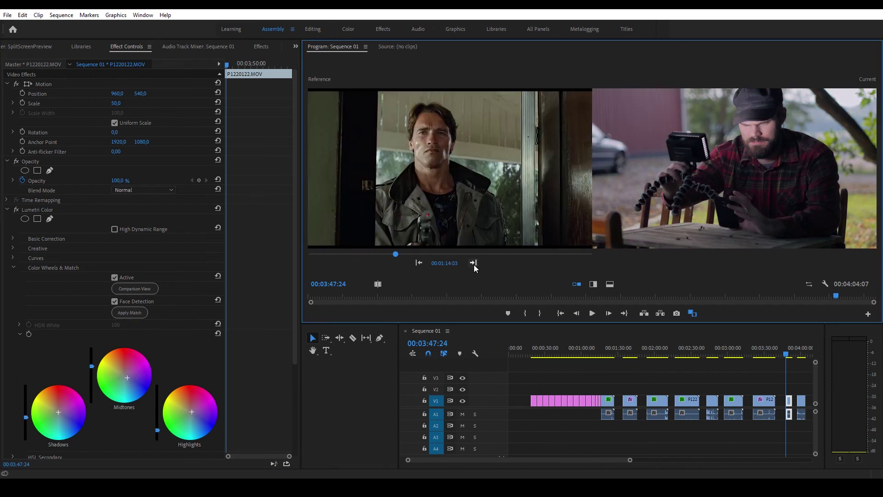
click(130, 312)
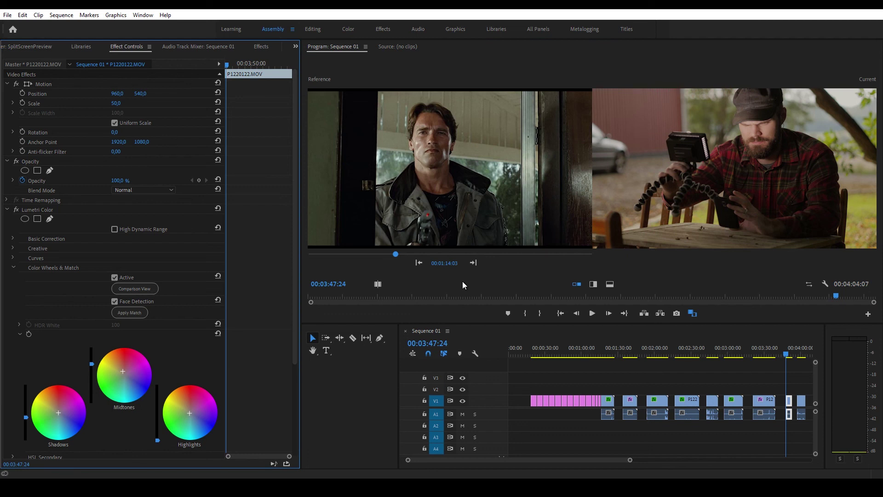
click(144, 288)
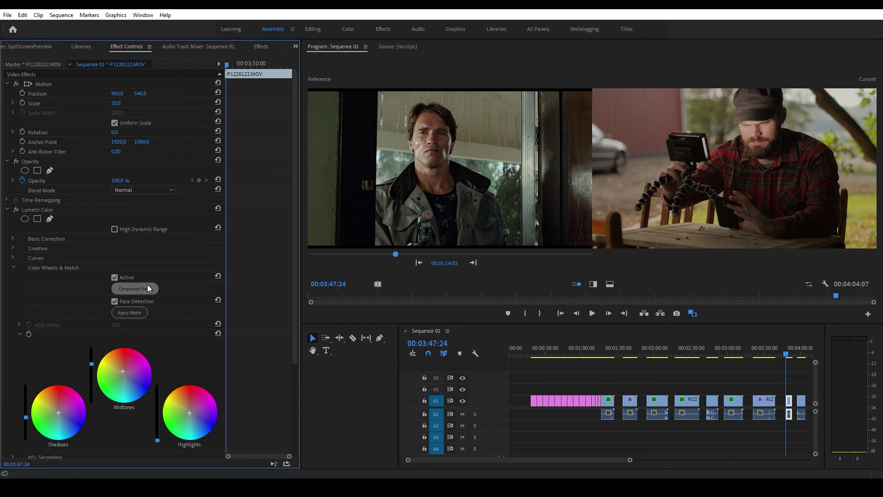